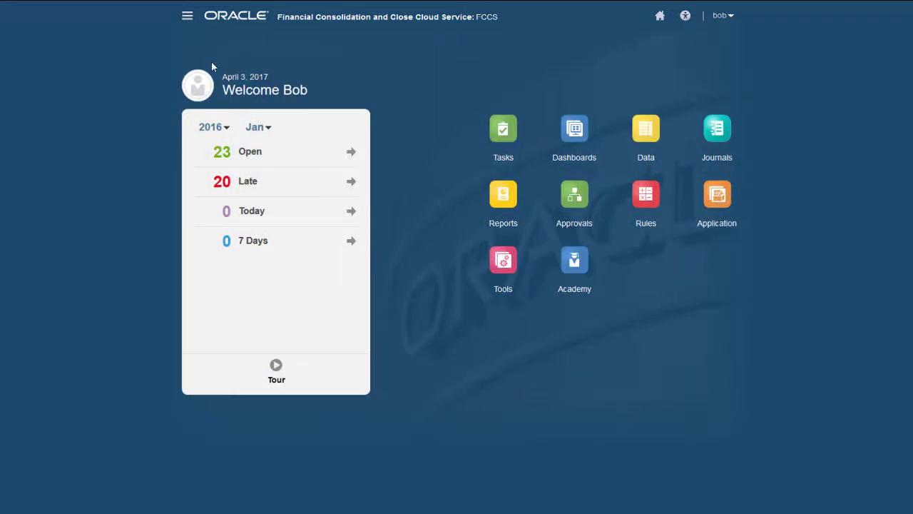
Open the Approval Unit page and synchronize the Total Geography approval unit hierarchy
{"action": "left_click", "coordinate": [186, 17]}
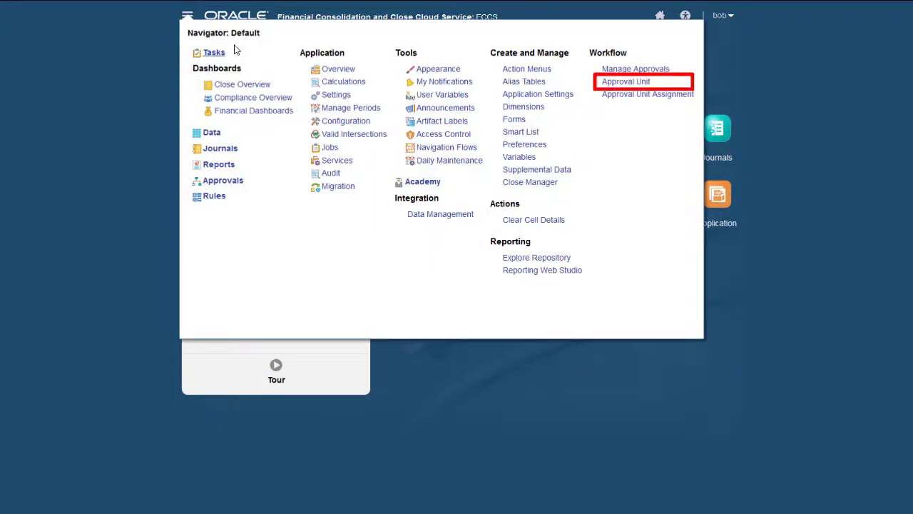
{"action": "left_click", "coordinate": [625, 82]}
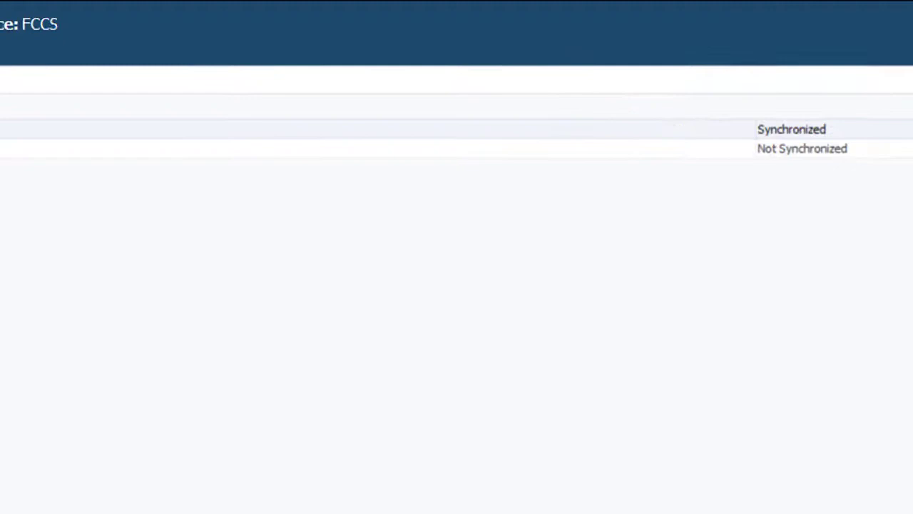
{"action": "left_click", "coordinate": [80, 133]}
{"action": "left_click", "coordinate": [62, 92]}
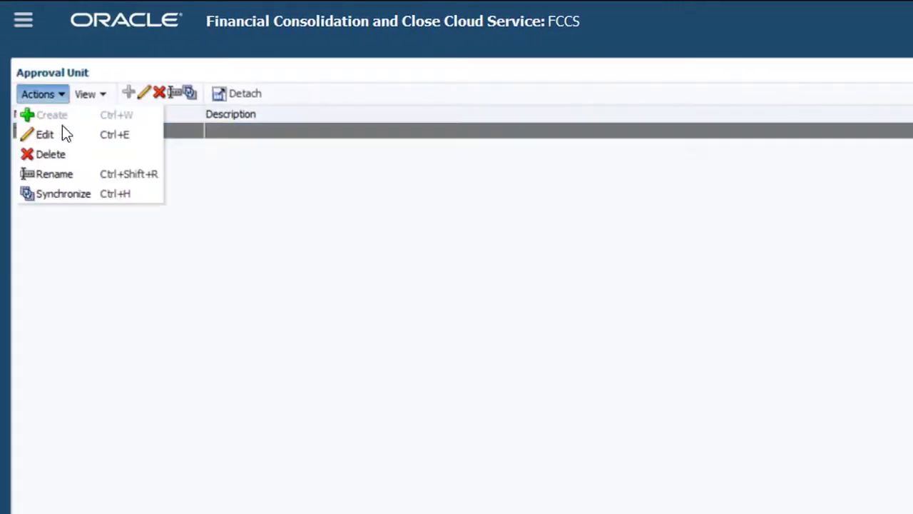
{"action": "left_click", "coordinate": [68, 194]}
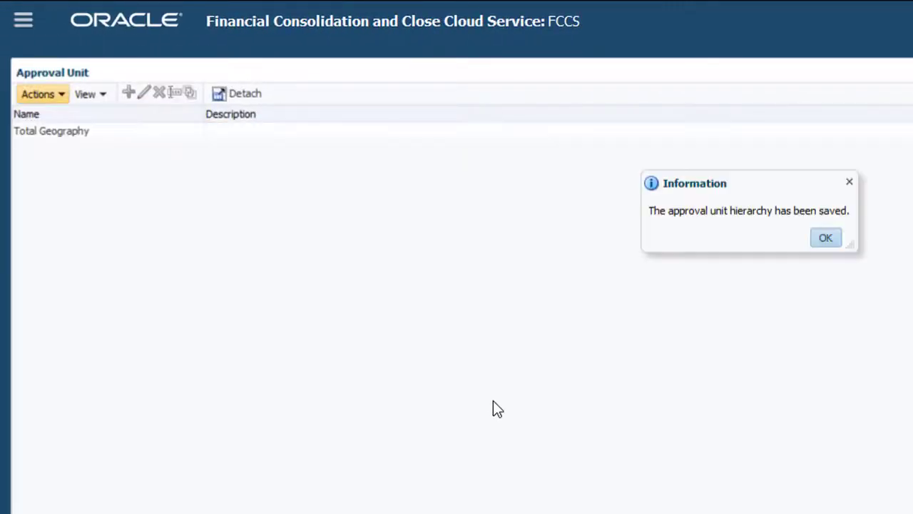
{"action": "left_click", "coordinate": [814, 245]}
Edit the Total Geography approval unit hierarchy and change its hierarchy name to Approval Units
{"action": "left_click", "coordinate": [66, 132]}
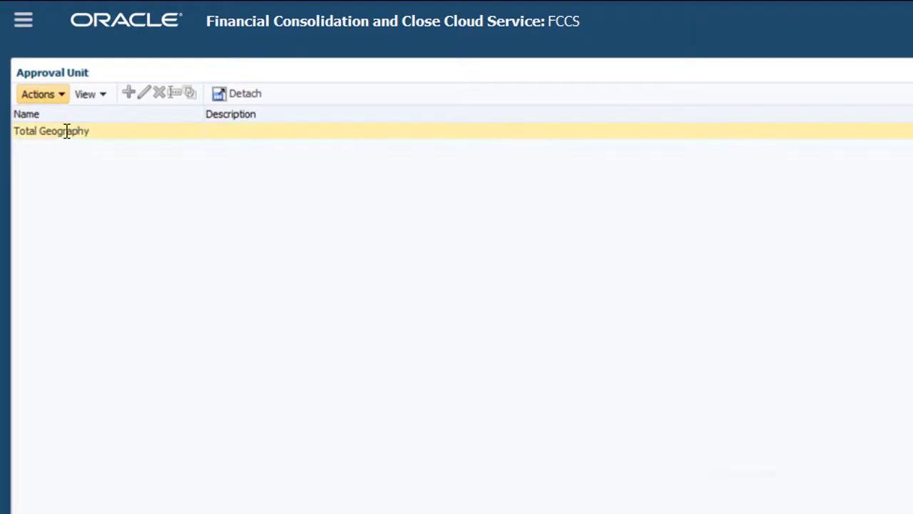
{"action": "left_click", "coordinate": [145, 94]}
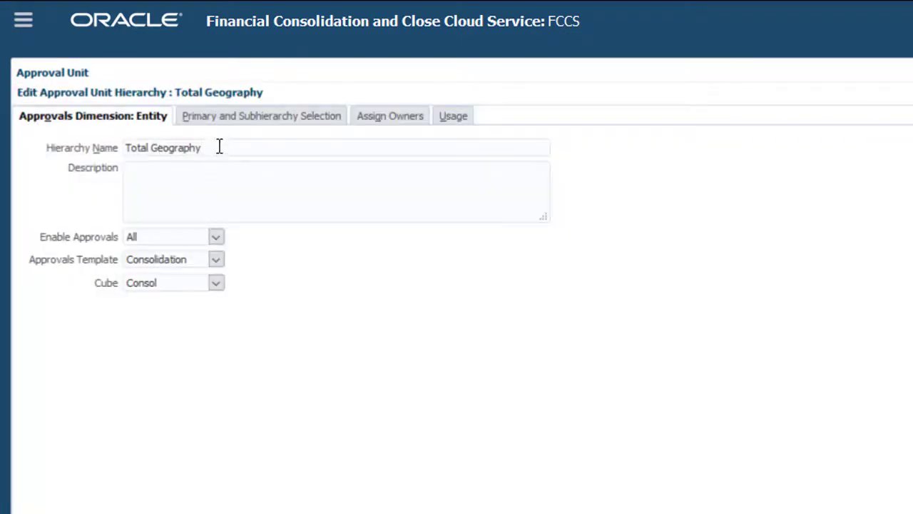
{"action": "left_click_drag", "start_coordinate": [219, 146], "coordinate": [110, 145]}
{"action": "type", "text": "Approval Units"}
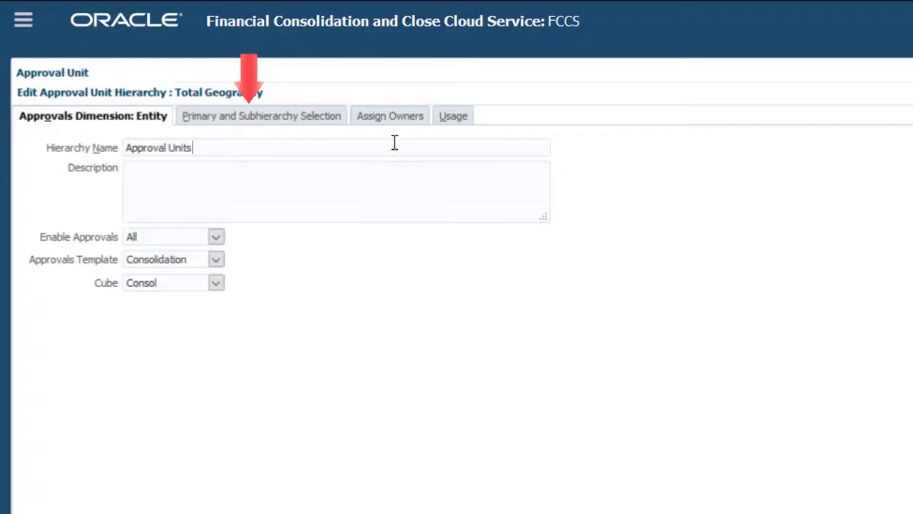
In the owner assignments, expand Entity and Total Geography, and clear the owner of Global Assumptions
{"action": "left_click", "coordinate": [413, 120]}
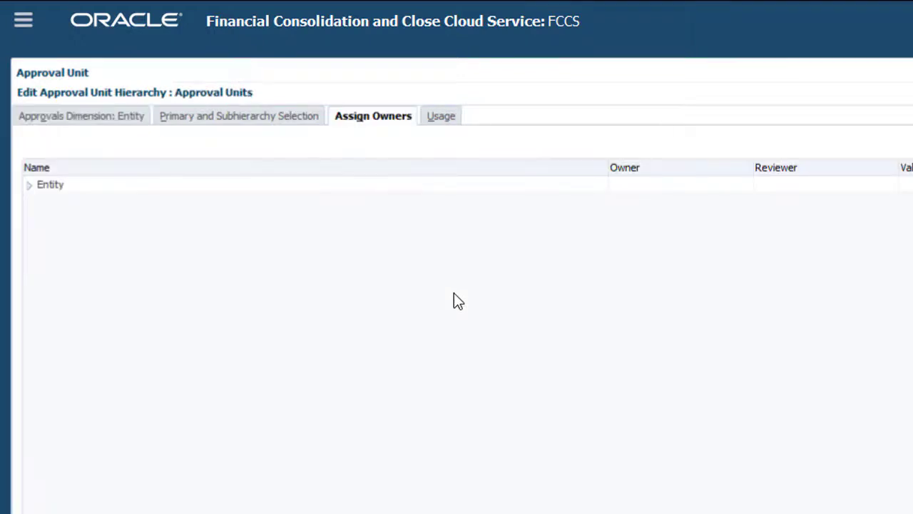
{"action": "left_click", "coordinate": [29, 187]}
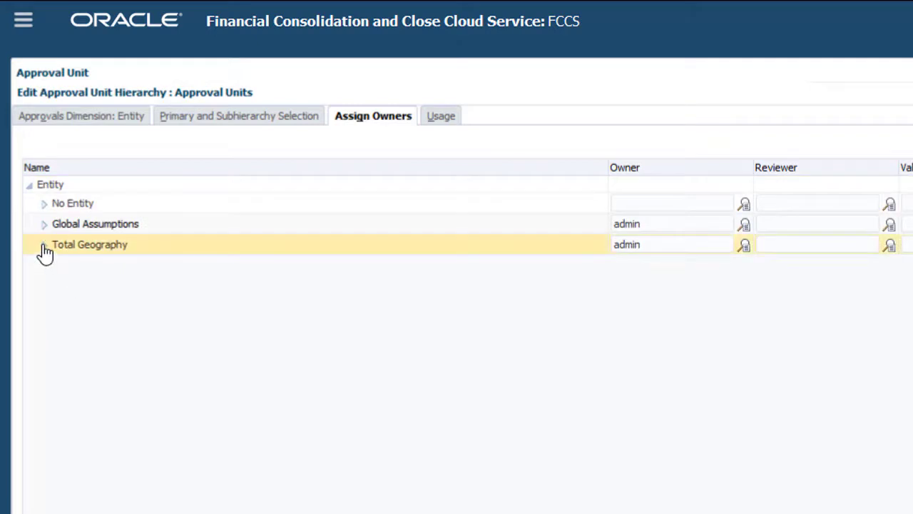
{"action": "left_click", "coordinate": [43, 245]}
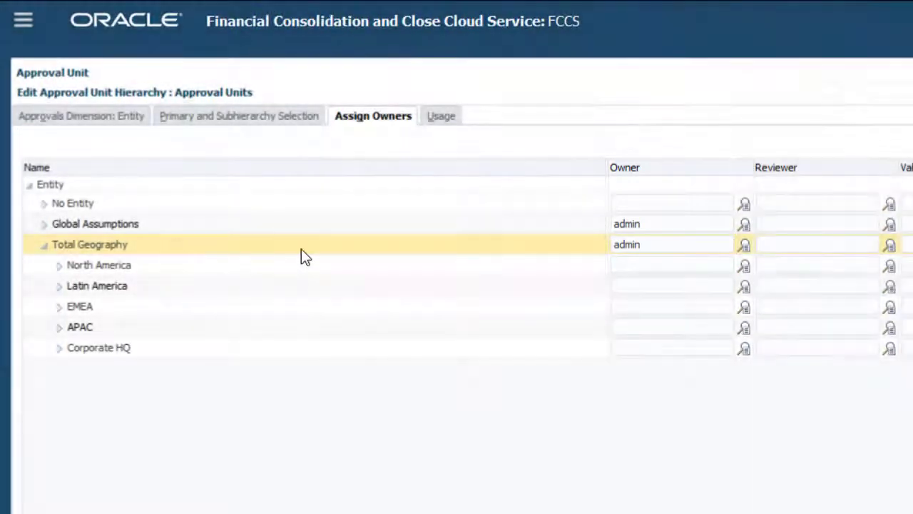
{"action": "left_click", "coordinate": [659, 205]}
{"action": "left_click", "coordinate": [652, 223]}
{"action": "key", "text": "BackSpace"}
{"action": "key", "text": "BackSpace"}
{"action": "key", "text": "BackSpace"}
{"action": "key", "text": "BackSpace"}
{"action": "key", "text": "BackSpace"}
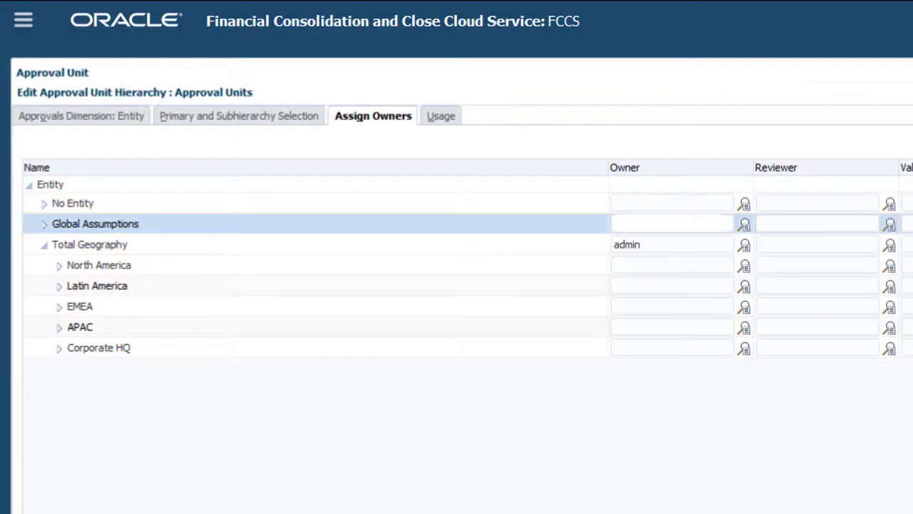
Assign Power Users as the owner of both Total Geography and North America
{"action": "left_click", "coordinate": [653, 245]}
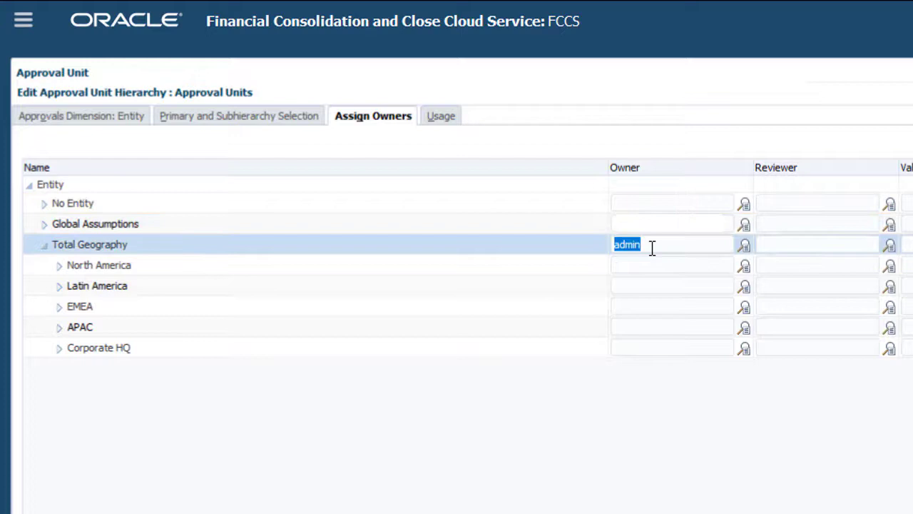
{"action": "type", "text": "Powers Users"}
{"action": "left_click", "coordinate": [656, 266]}
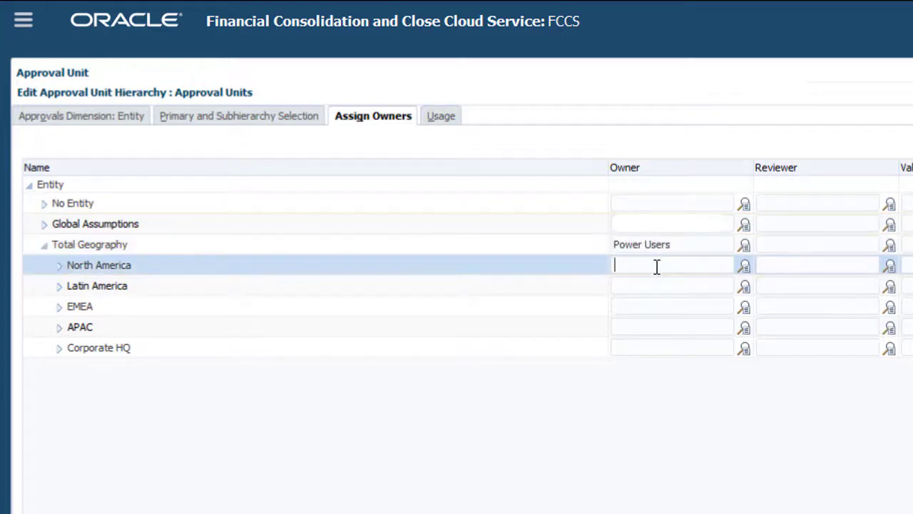
{"action": "type", "text": "Power Users"}
Enter the individual users' names as owners of Latin America, EMEA, APAC and Corporate HQ
{"action": "left_click", "coordinate": [653, 284]}
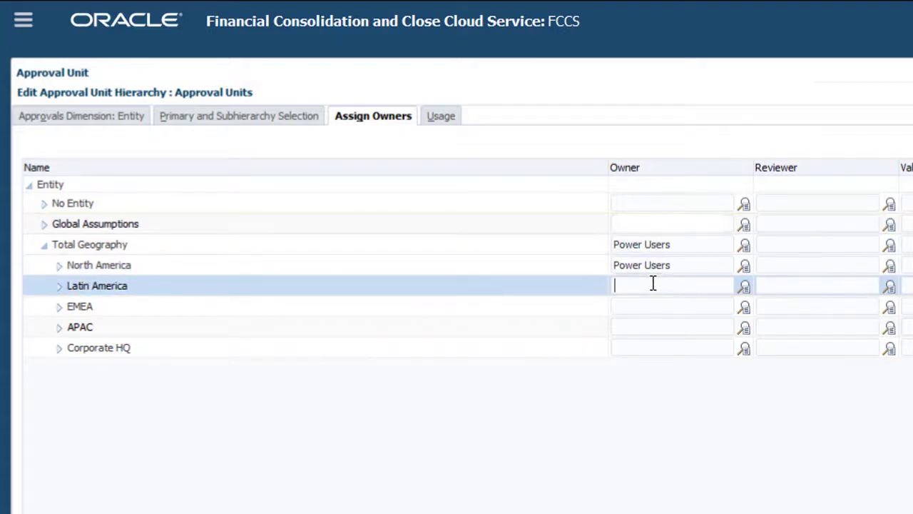
{"action": "type", "text": "bob"}
{"action": "left_click", "coordinate": [653, 305]}
{"action": "type", "text": "maria"}
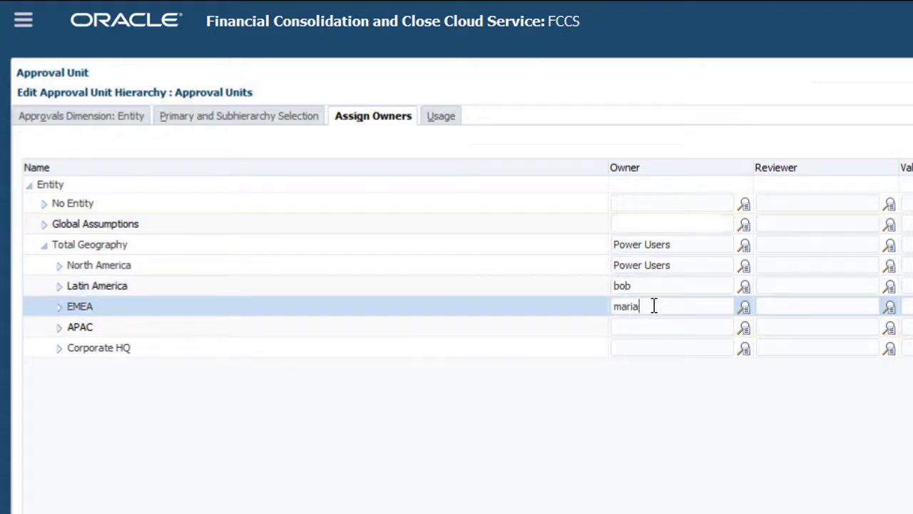
{"action": "left_click", "coordinate": [663, 325]}
{"action": "type", "text": "maria"}
{"action": "left_click", "coordinate": [661, 349]}
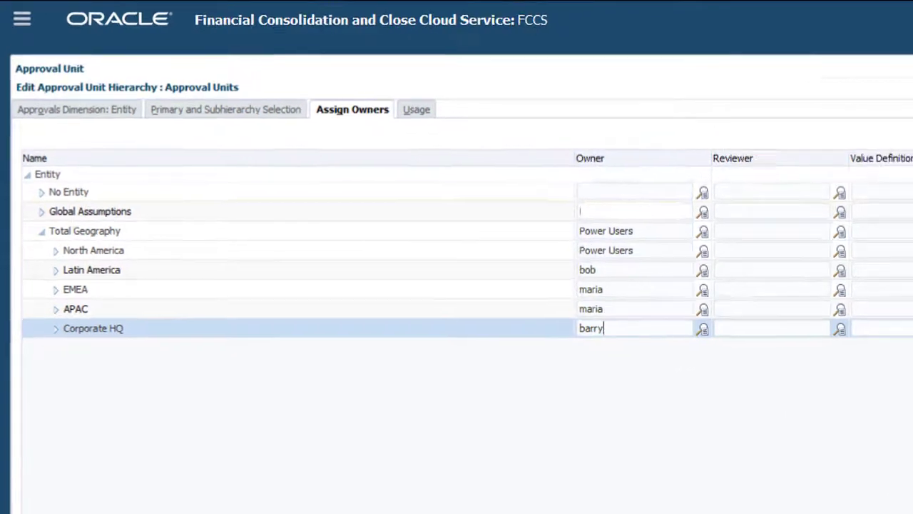
Save the Approval Units hierarchy and close its editor, acknowledging the save messages
{"action": "left_click", "coordinate": [735, 496]}
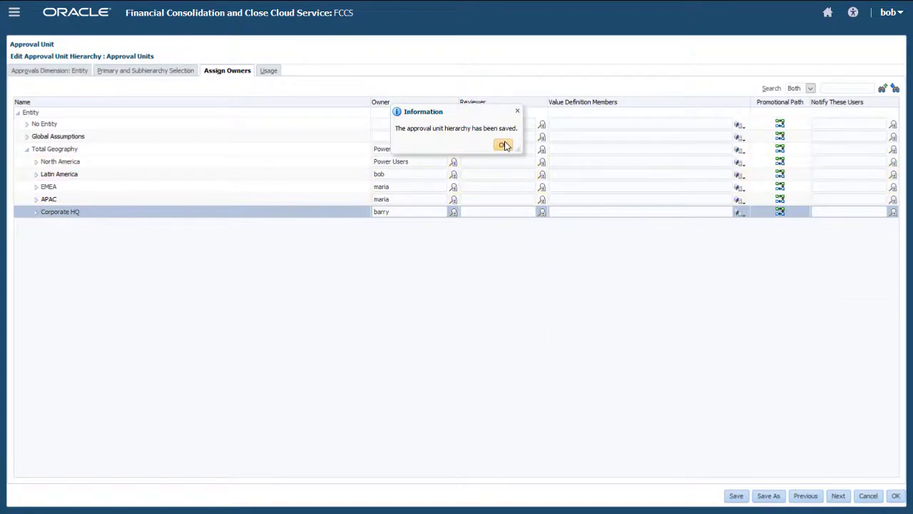
{"action": "left_click", "coordinate": [503, 145]}
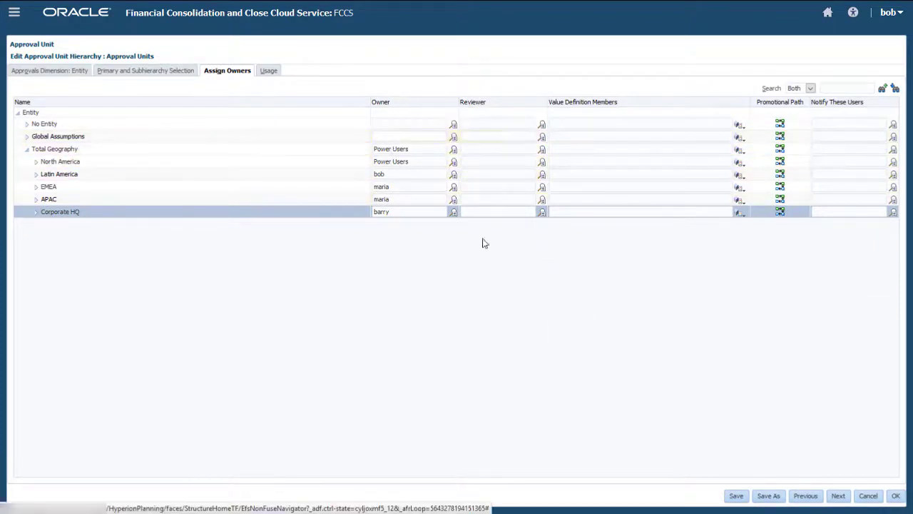
{"action": "left_click", "coordinate": [893, 496]}
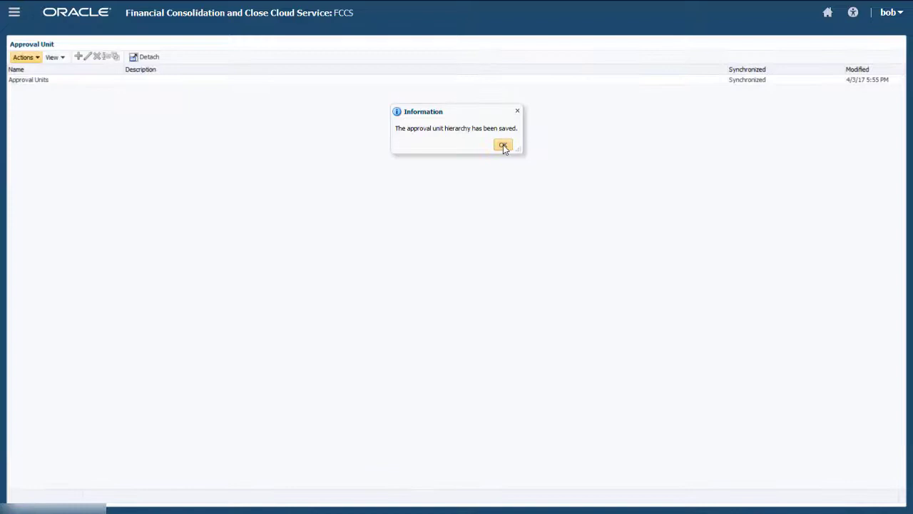
{"action": "left_click", "coordinate": [503, 145]}
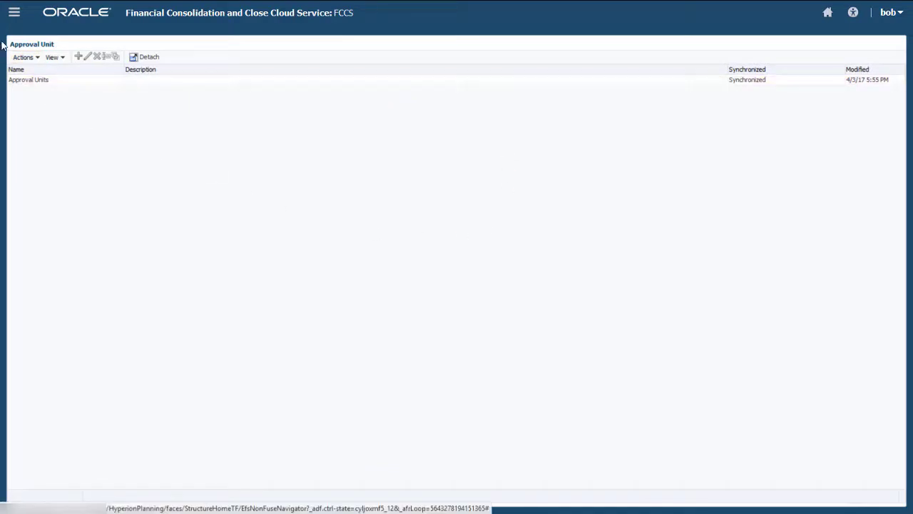
Open Manage Approvals and load the process status for scenario Actual, year FY16 and period Jan
{"action": "left_click", "coordinate": [15, 12]}
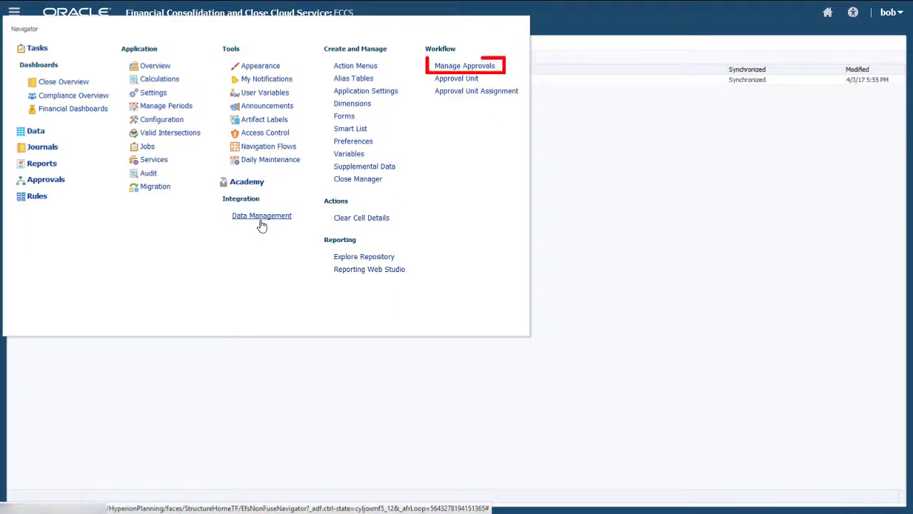
{"action": "left_click", "coordinate": [452, 69]}
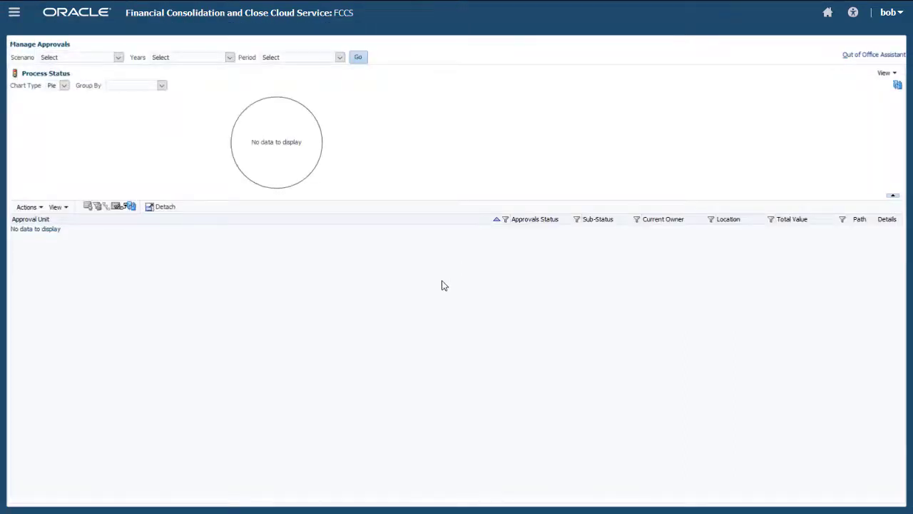
{"action": "left_click", "coordinate": [119, 57]}
{"action": "left_click", "coordinate": [116, 72]}
{"action": "left_click", "coordinate": [230, 57]}
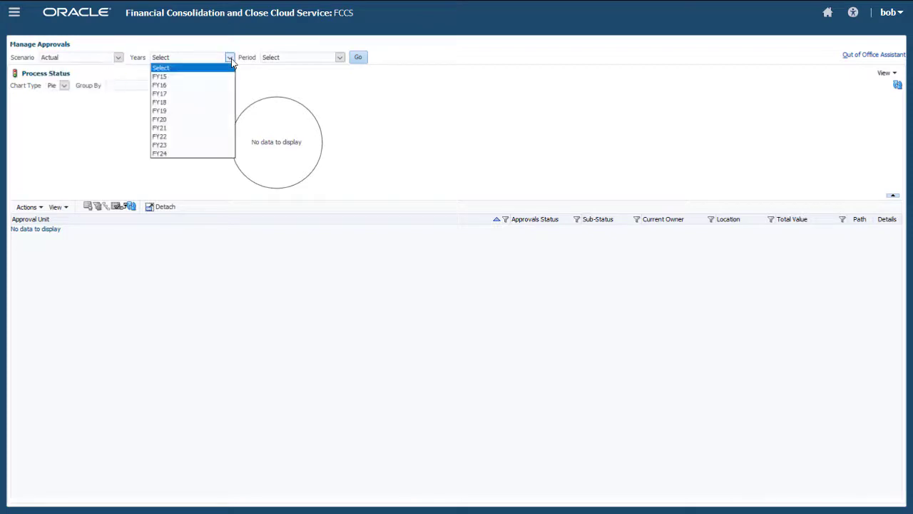
{"action": "left_click", "coordinate": [231, 85]}
{"action": "left_click", "coordinate": [340, 58]}
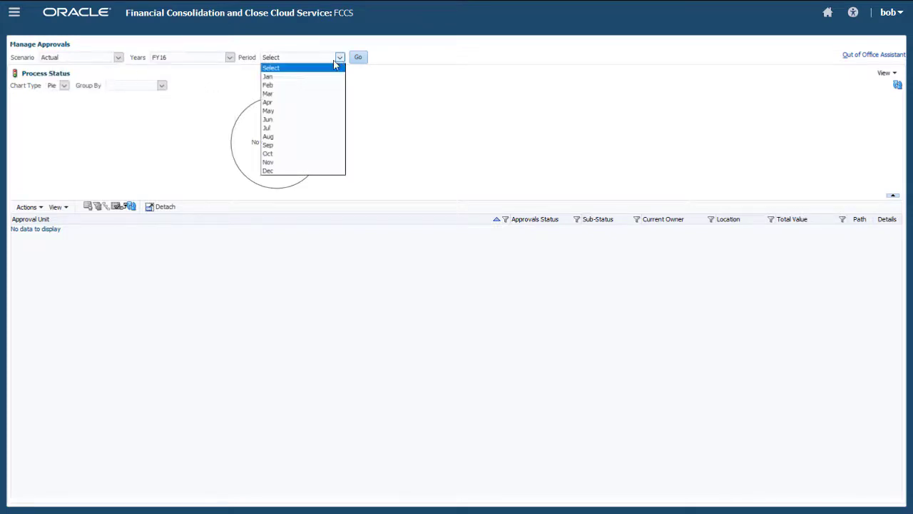
{"action": "left_click", "coordinate": [299, 75]}
{"action": "left_click", "coordinate": [357, 57]}
Switch Manage Approvals to the tree view and expand Approval Units, Total Geography, North America and USA
{"action": "left_click", "coordinate": [885, 73]}
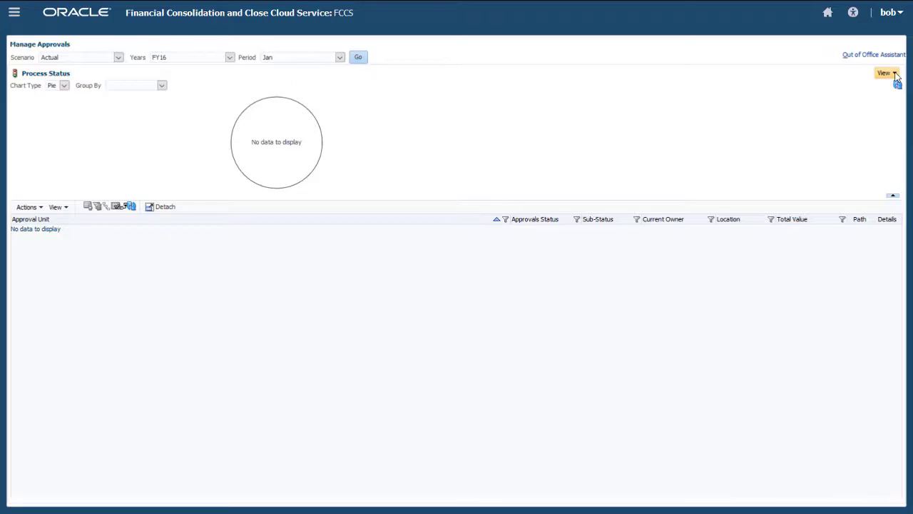
{"action": "left_click", "coordinate": [853, 120]}
{"action": "left_click", "coordinate": [14, 122]}
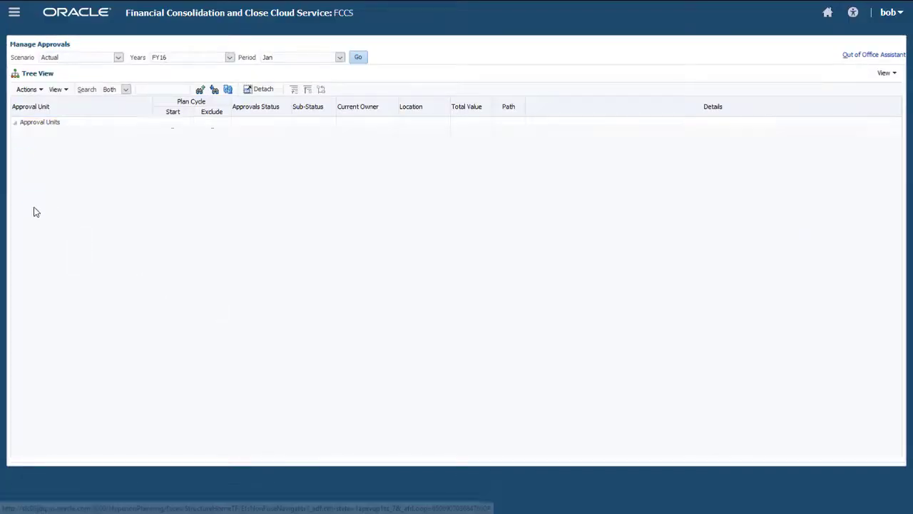
{"action": "left_click", "coordinate": [24, 154]}
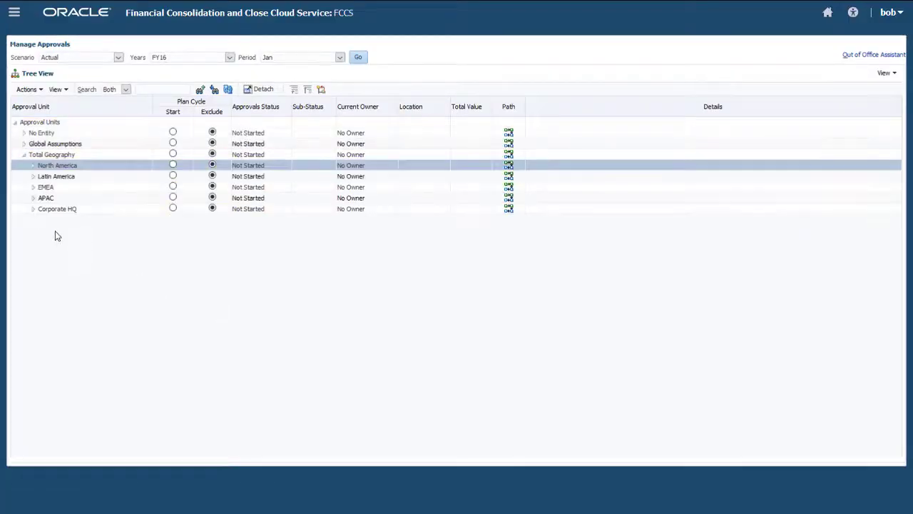
{"action": "left_click", "coordinate": [32, 165]}
{"action": "left_click", "coordinate": [42, 186]}
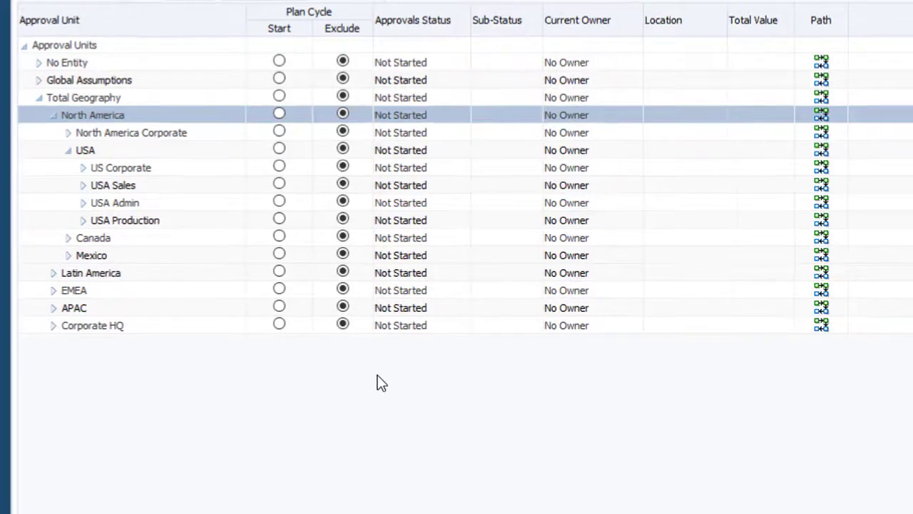
Start the plan cycle for North America and exclude USA Production from it
{"action": "left_click", "coordinate": [284, 115]}
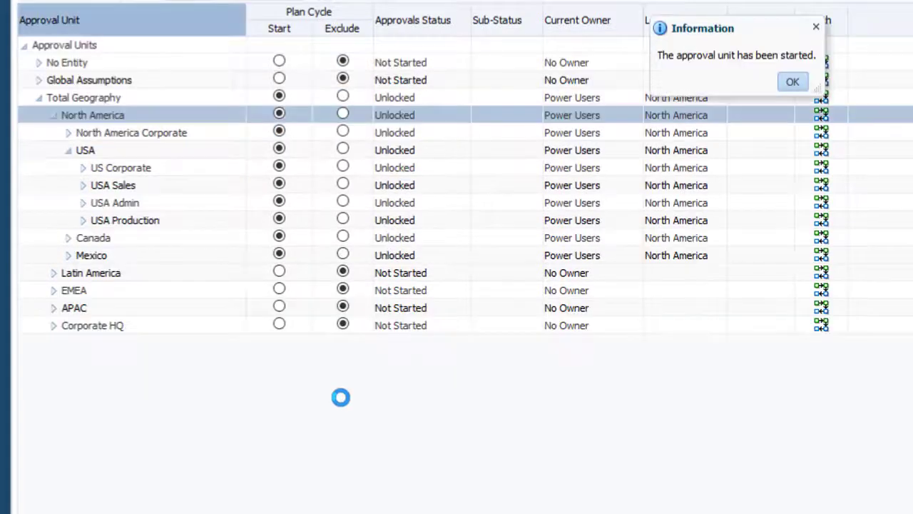
{"action": "left_click", "coordinate": [796, 80]}
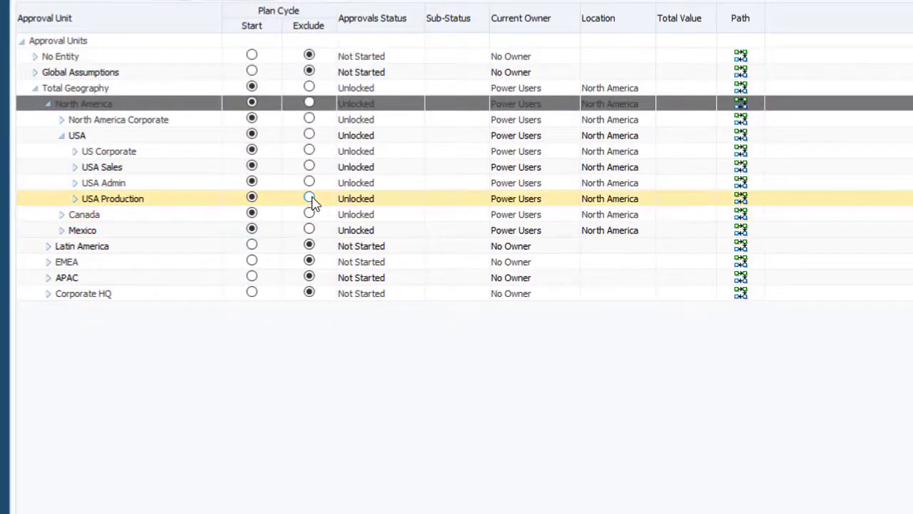
{"action": "left_click", "coordinate": [309, 198]}
{"action": "left_click", "coordinate": [838, 259]}
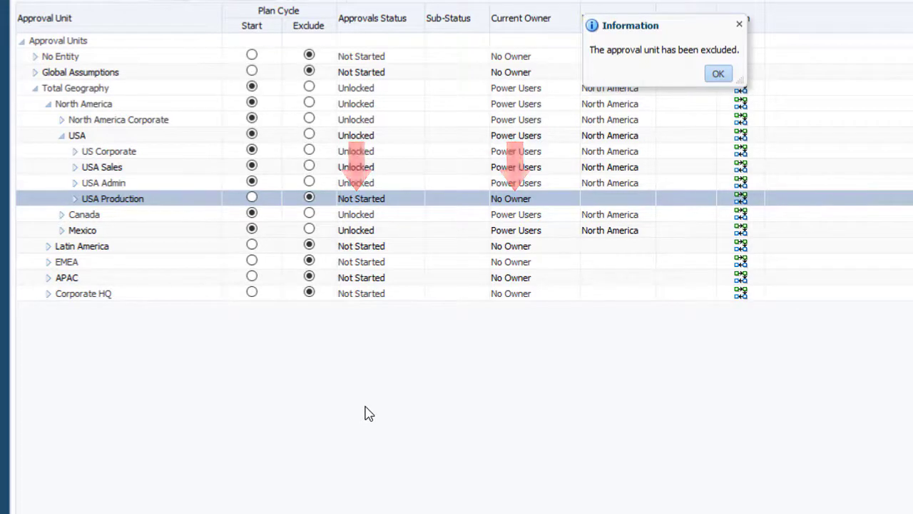
{"action": "left_click", "coordinate": [718, 73]}
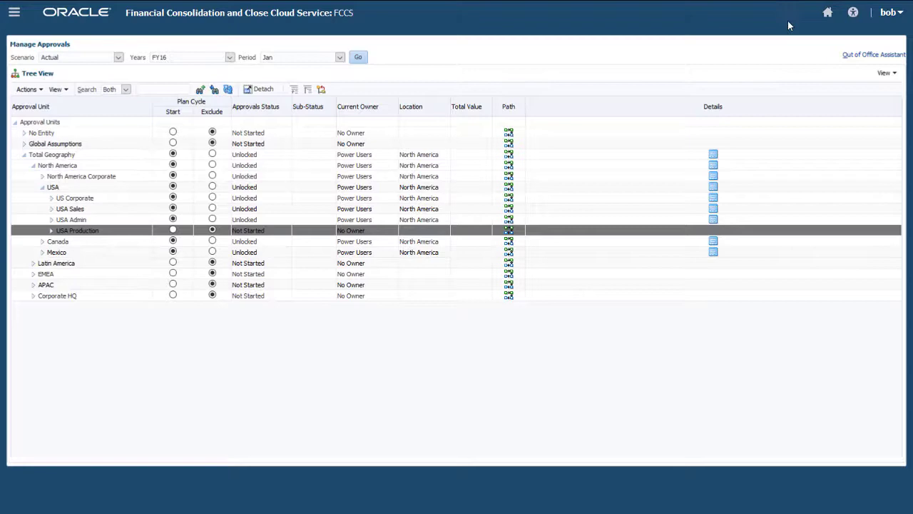
Return to the home page and open Approvals to view the started approval units
{"action": "left_click", "coordinate": [827, 13]}
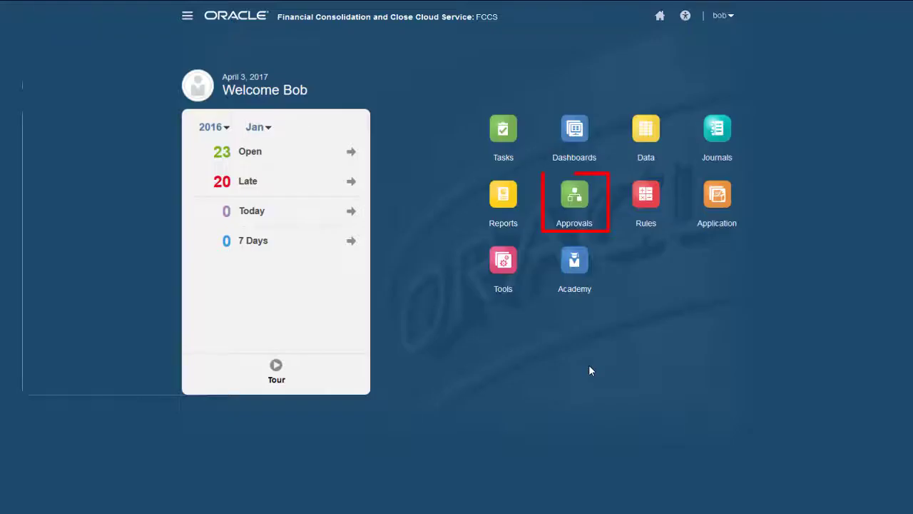
{"action": "left_click", "coordinate": [571, 220]}
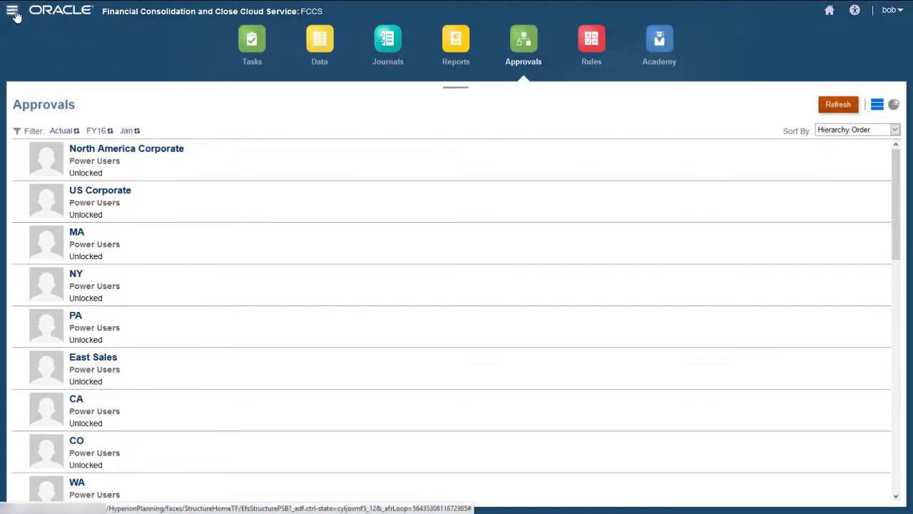
Open Approval Unit Assignment from the Workflow section and expand Approval Units to show its existing assignments
{"action": "left_click", "coordinate": [12, 12]}
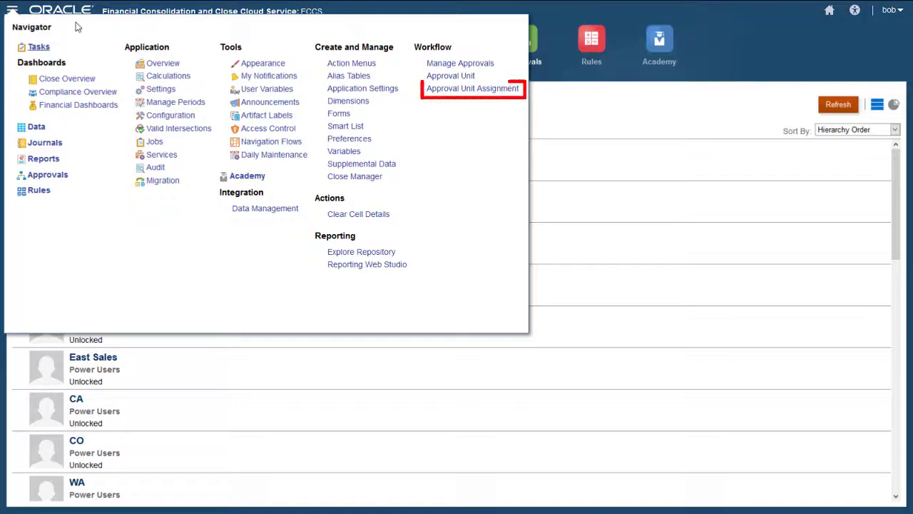
{"action": "left_click", "coordinate": [438, 93]}
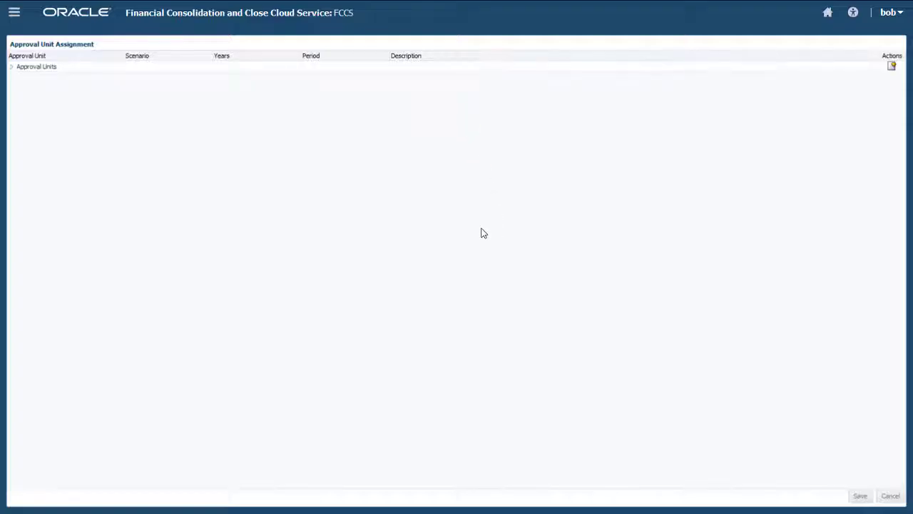
{"action": "left_click", "coordinate": [11, 66]}
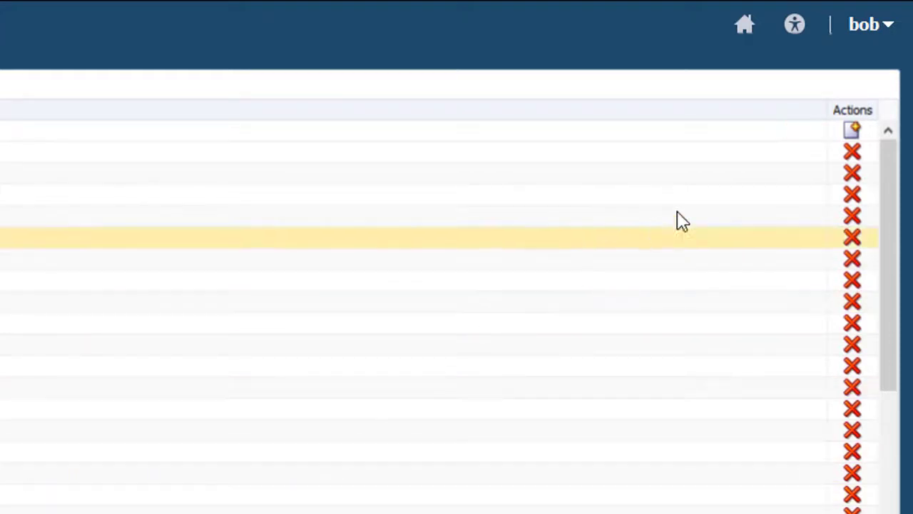
Add an approval unit assignment row with scenario Budget and year FY16
{"action": "left_click", "coordinate": [852, 131]}
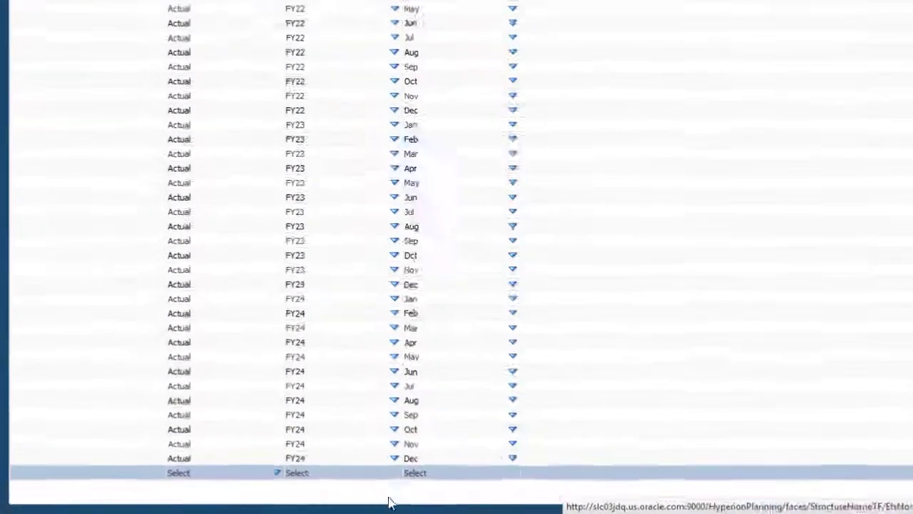
{"action": "left_click", "coordinate": [277, 472]}
{"action": "left_click", "coordinate": [283, 413]}
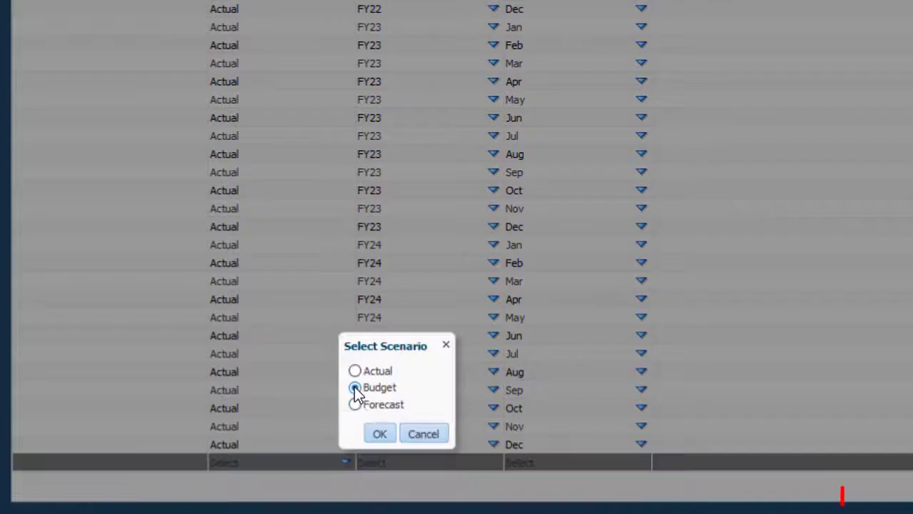
{"action": "left_click", "coordinate": [380, 433]}
{"action": "left_click", "coordinate": [493, 462]}
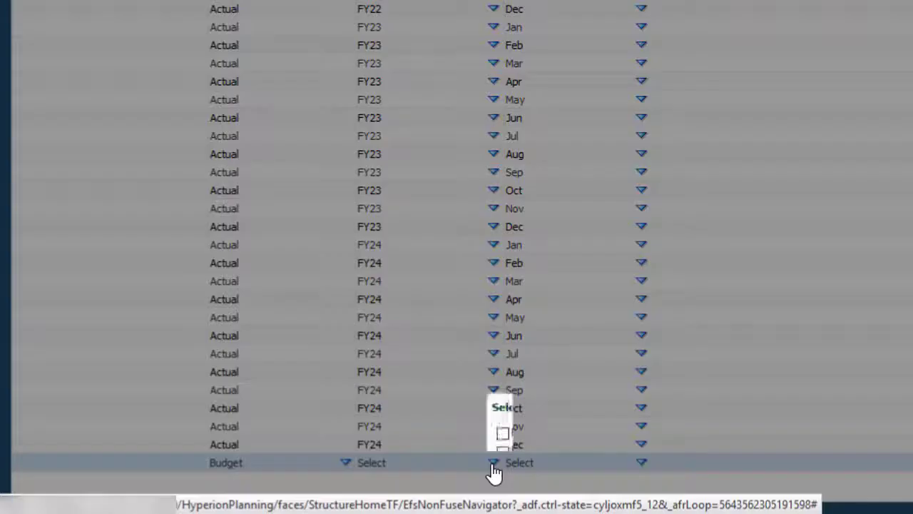
{"action": "left_click", "coordinate": [504, 249]}
{"action": "left_click", "coordinate": [528, 432]}
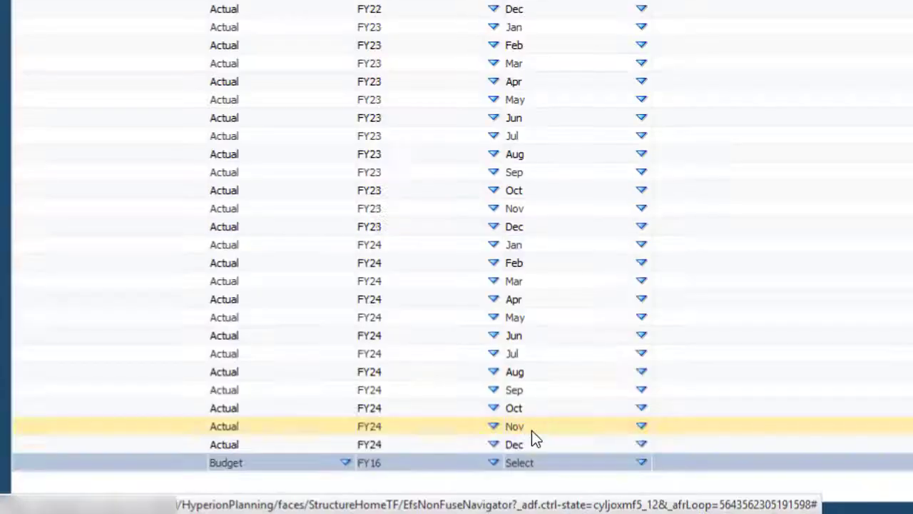
Assign the periods Jan through Dec to the Budget FY16 row, save the approval unit assignment and dismiss the message
{"action": "left_click", "coordinate": [642, 462]}
{"action": "left_click", "coordinate": [651, 231]}
{"action": "left_click", "coordinate": [650, 249]}
{"action": "left_click", "coordinate": [651, 268]}
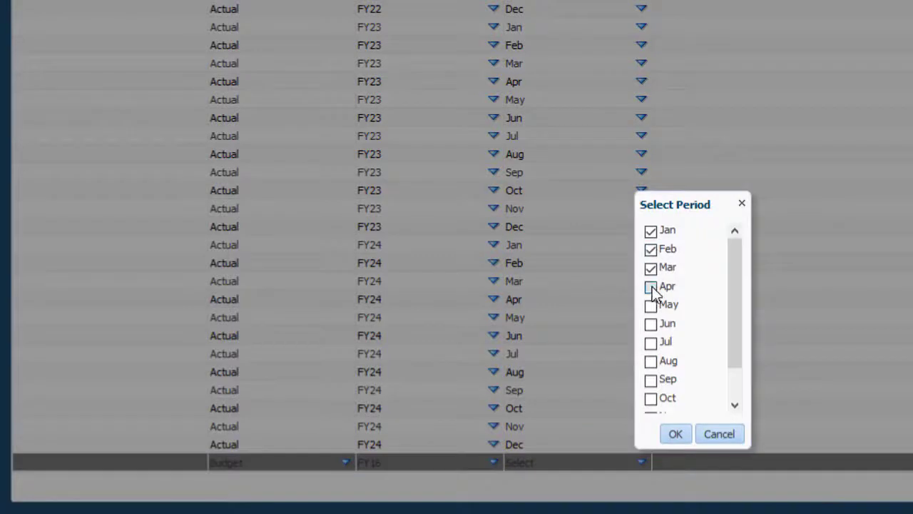
{"action": "left_click", "coordinate": [651, 286]}
{"action": "left_click", "coordinate": [650, 304]}
{"action": "left_click", "coordinate": [651, 323]}
{"action": "left_click", "coordinate": [651, 342]}
{"action": "left_click", "coordinate": [650, 361]}
{"action": "left_click", "coordinate": [651, 379]}
{"action": "left_click", "coordinate": [651, 398]}
{"action": "scroll", "coordinate": [702, 403], "scroll_direction": "down", "scroll_amount": 1}
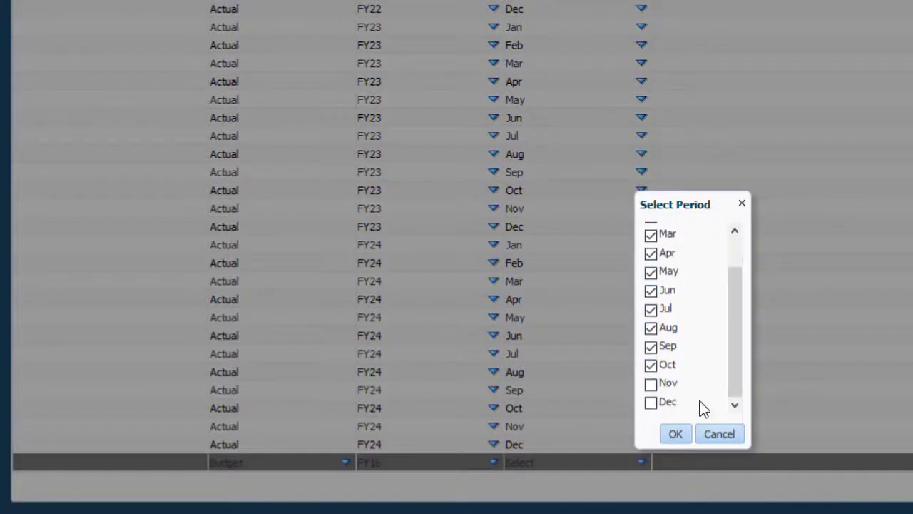
{"action": "left_click", "coordinate": [651, 403]}
{"action": "left_click", "coordinate": [672, 434]}
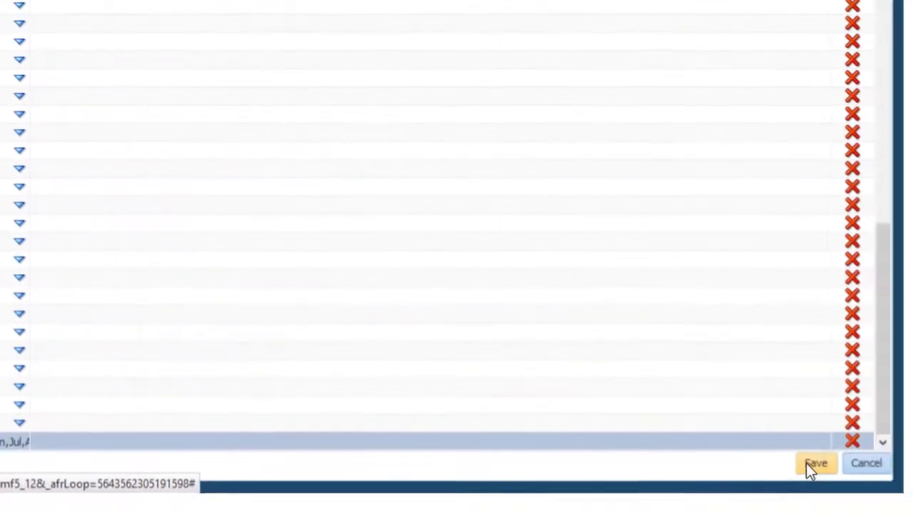
{"action": "left_click", "coordinate": [798, 464]}
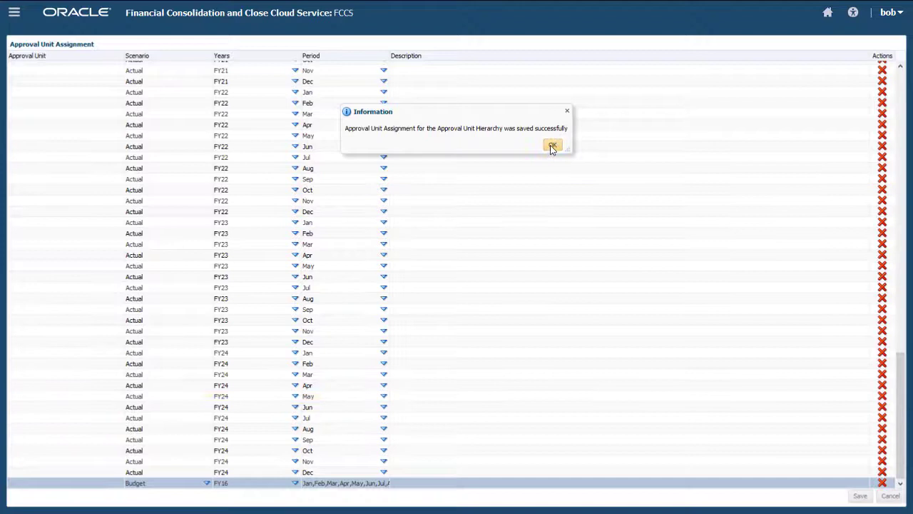
{"action": "left_click", "coordinate": [552, 146]}
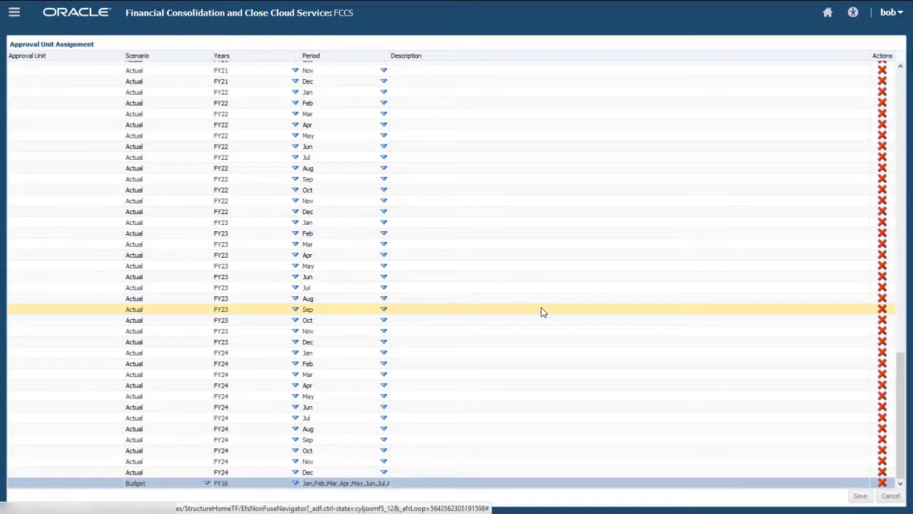